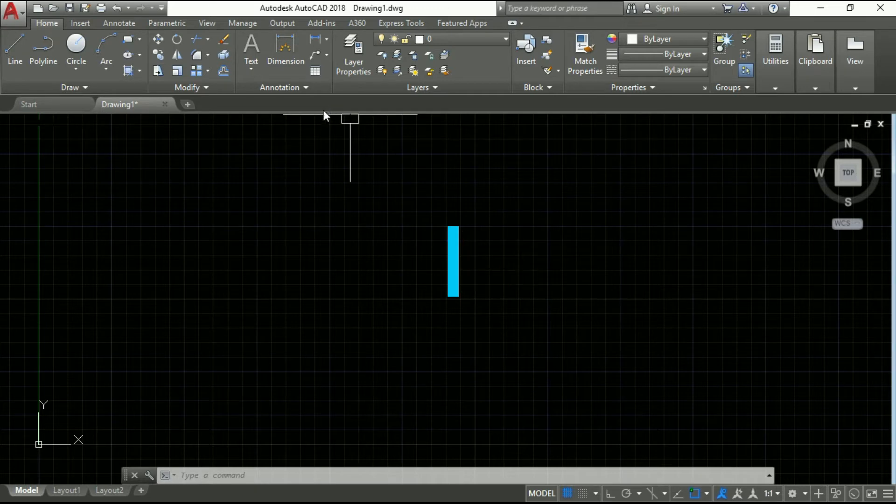
# Set the 2D model space uniform background color to White in the display options
pyautogui.click(11, 14)
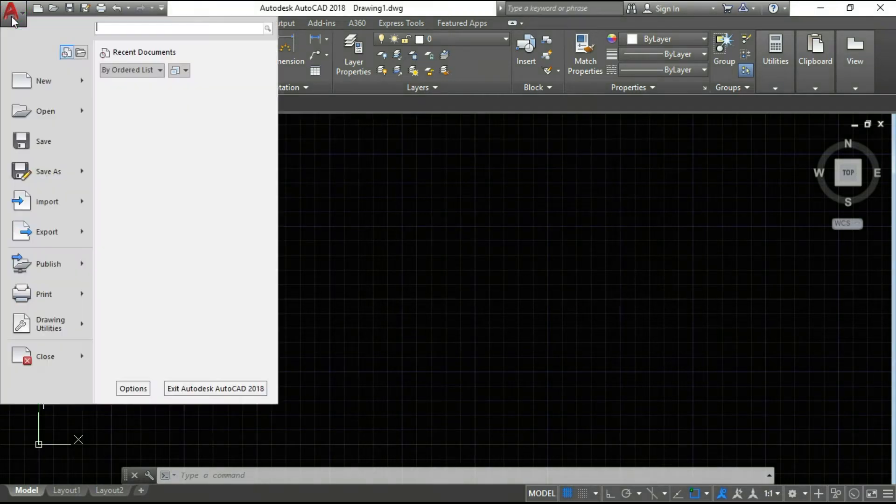
pyautogui.click(132, 388)
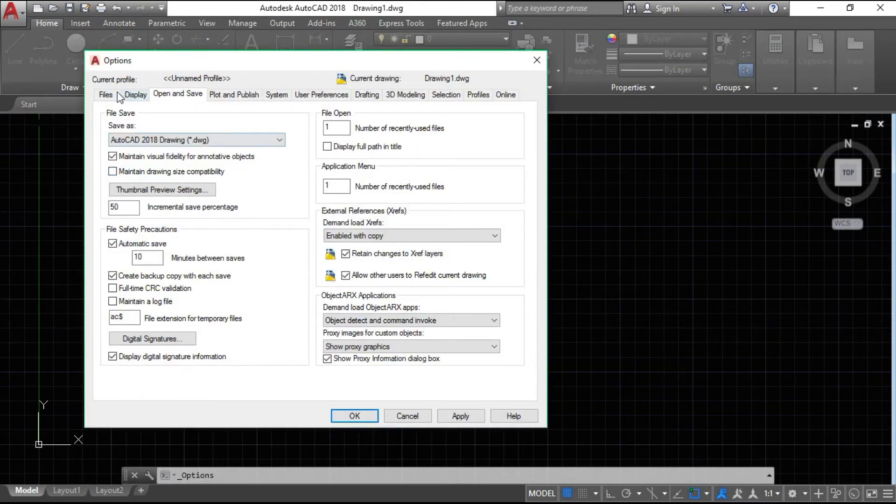
pyautogui.click(117, 95)
pyautogui.click(135, 95)
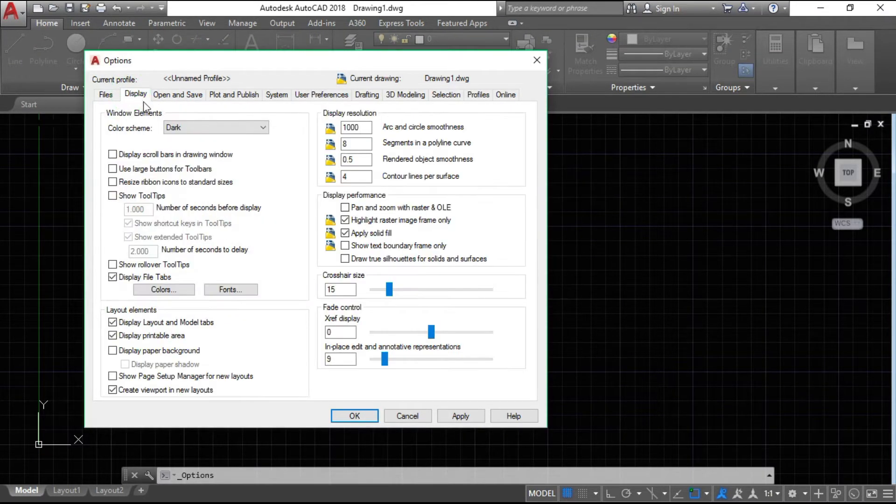
pyautogui.click(159, 295)
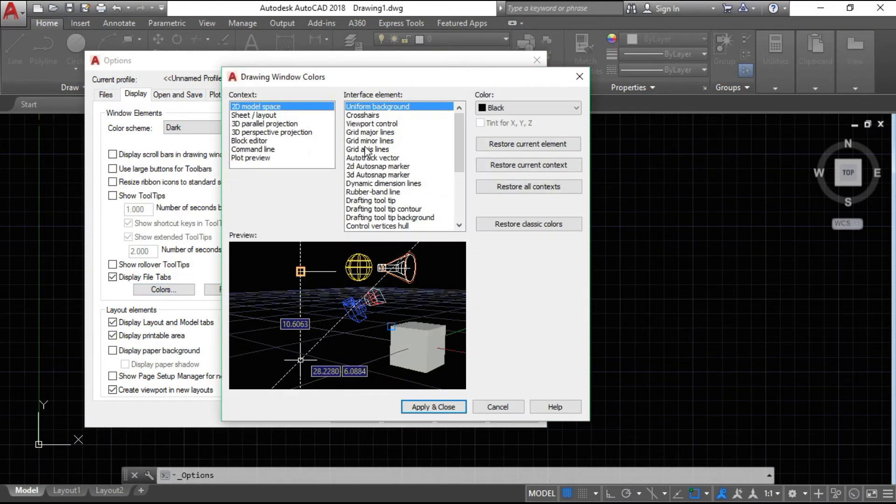
pyautogui.click(501, 107)
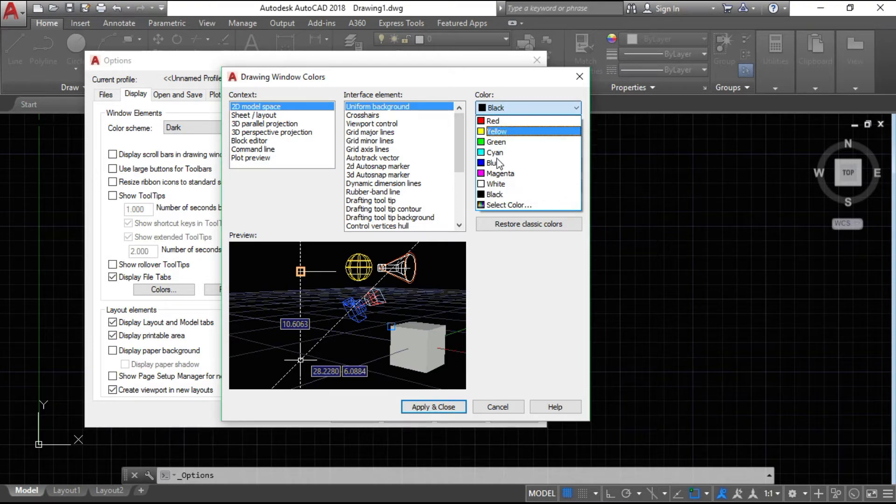
pyautogui.click(495, 184)
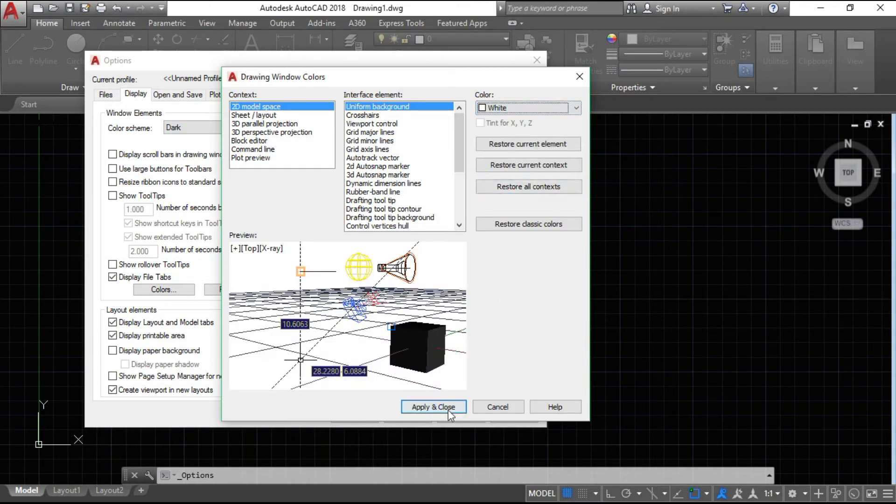
pyautogui.click(448, 410)
pyautogui.click(368, 417)
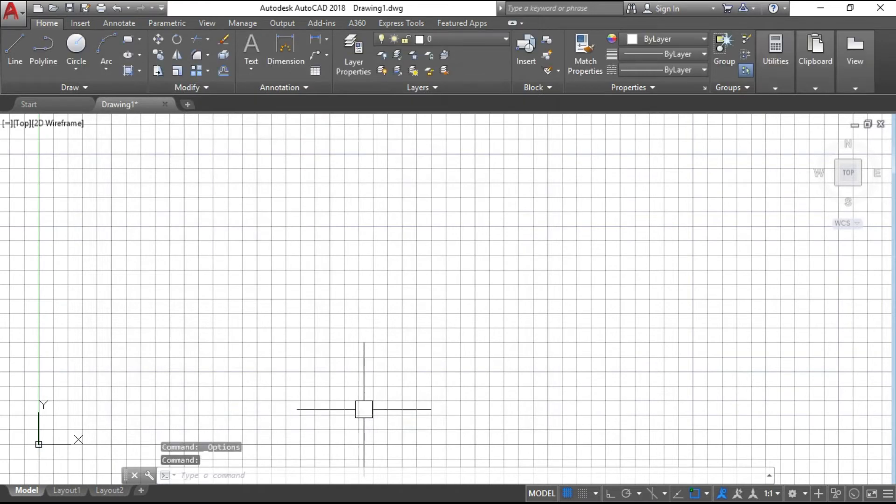
# Set the 2D model space uniform background color back to Black in the display options
pyautogui.doubleClick(11, 19)
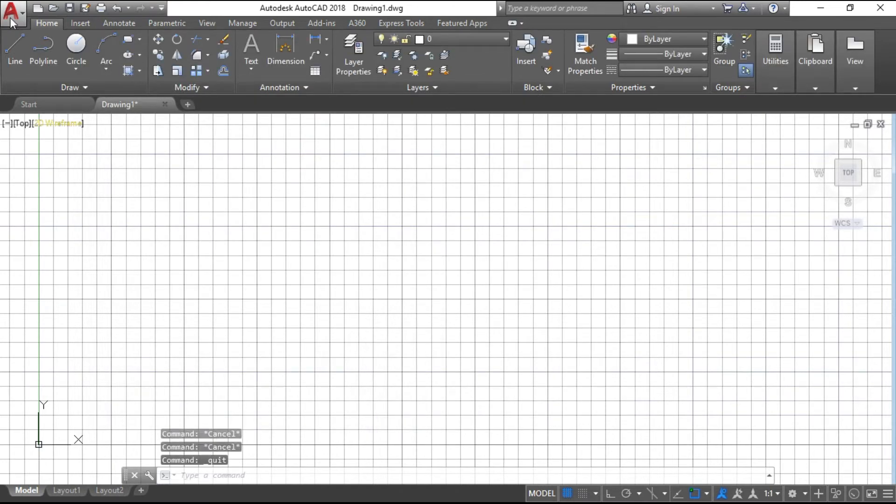
pyautogui.click(13, 18)
pyautogui.click(20, 19)
pyautogui.click(19, 17)
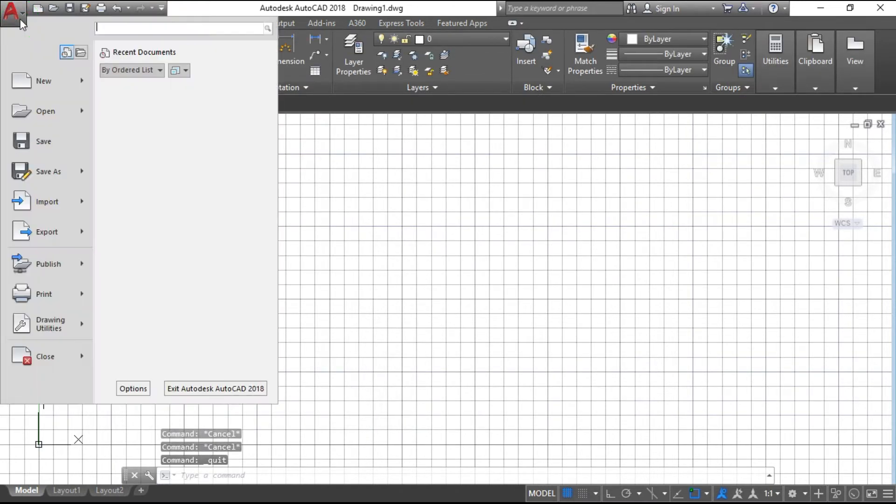
pyautogui.click(133, 388)
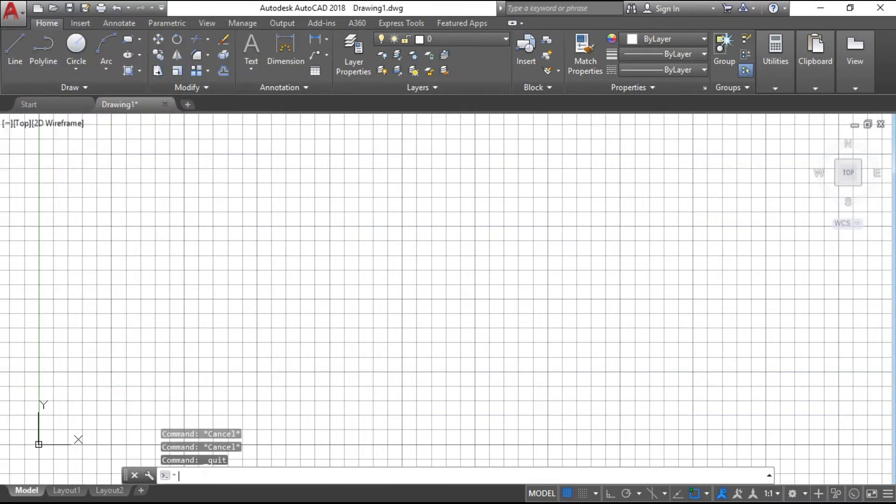
pyautogui.click(189, 293)
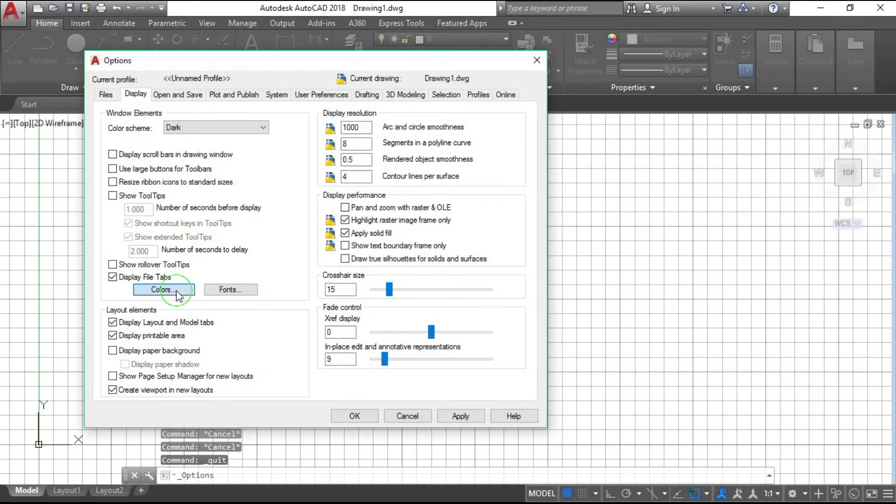
pyautogui.click(529, 108)
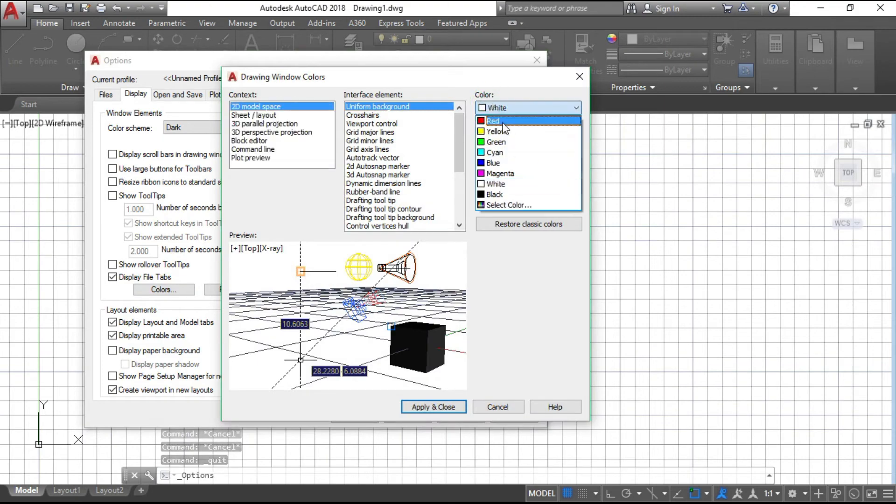
pyautogui.click(498, 195)
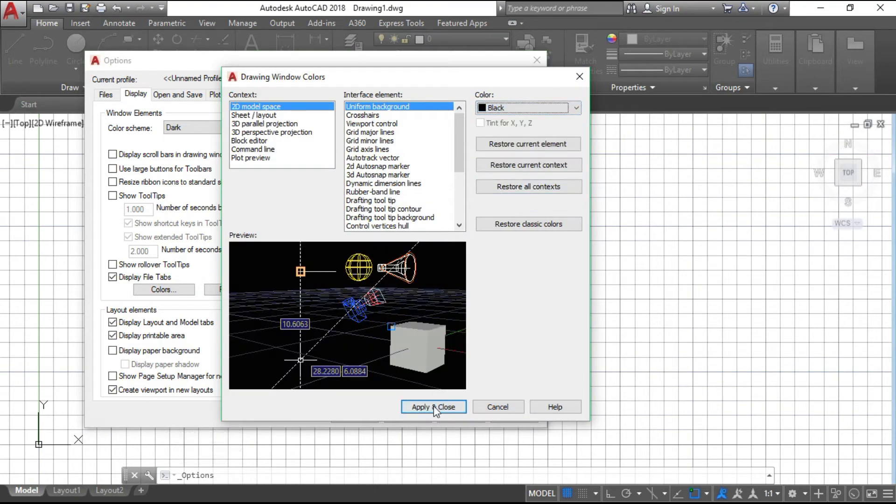
pyautogui.click(433, 406)
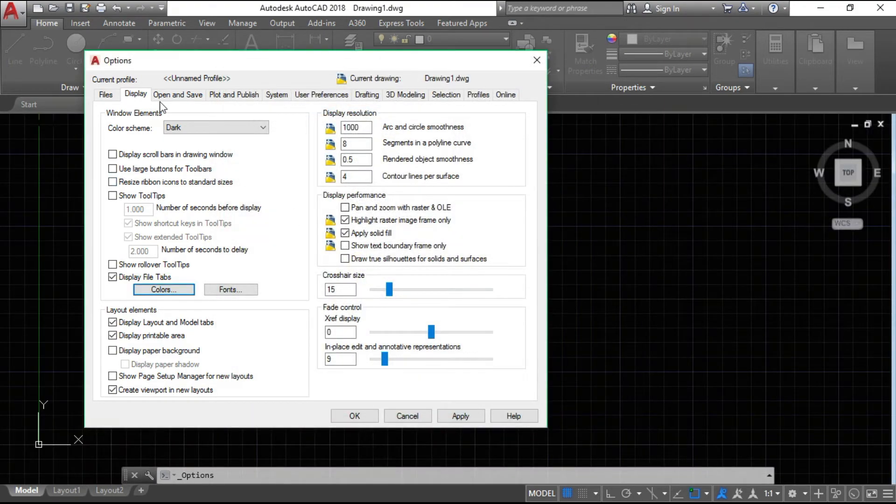
# Set the default save format to AutoCAD 2007/LT2007 Drawing (*.dwg) and apply the options
pyautogui.click(175, 95)
pyautogui.click(186, 140)
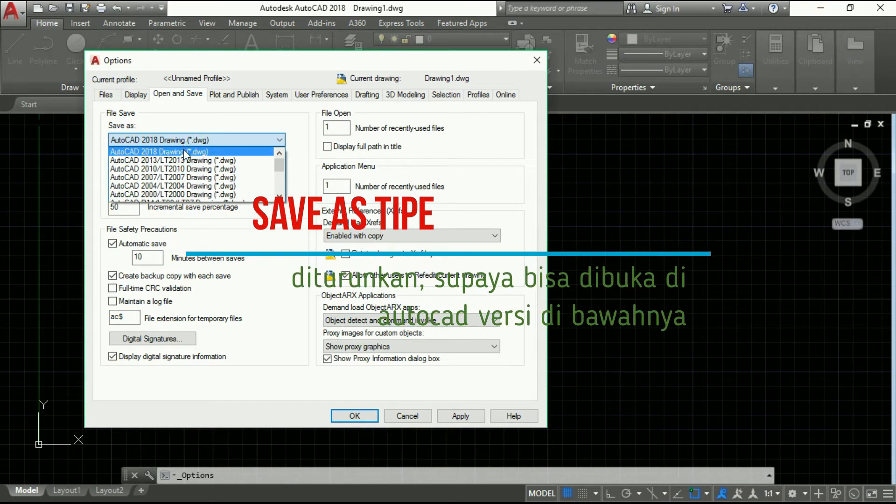
pyautogui.click(203, 179)
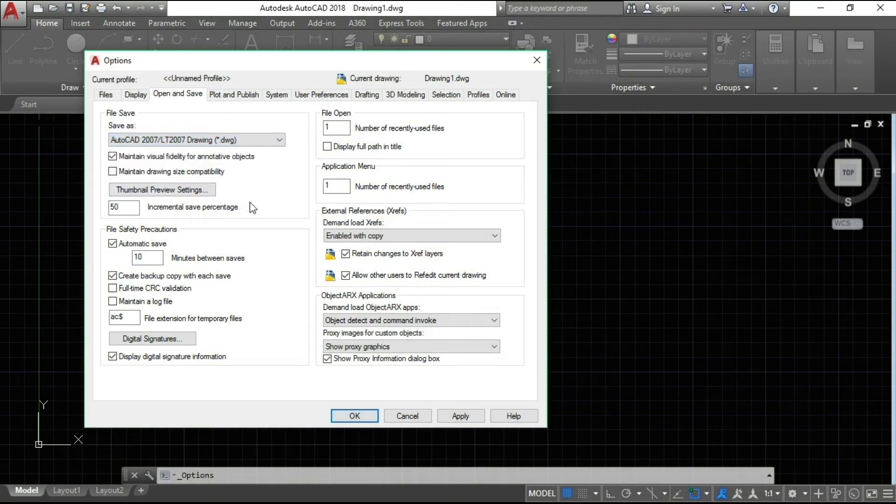
pyautogui.click(448, 417)
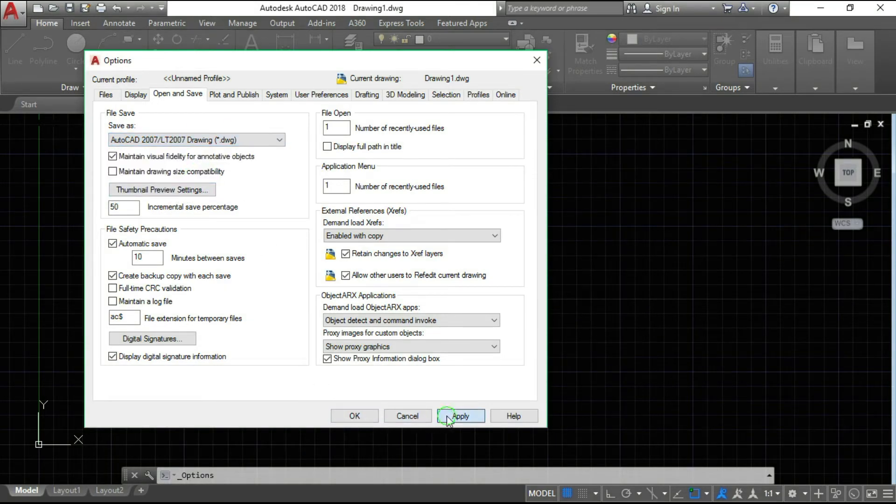
pyautogui.click(353, 417)
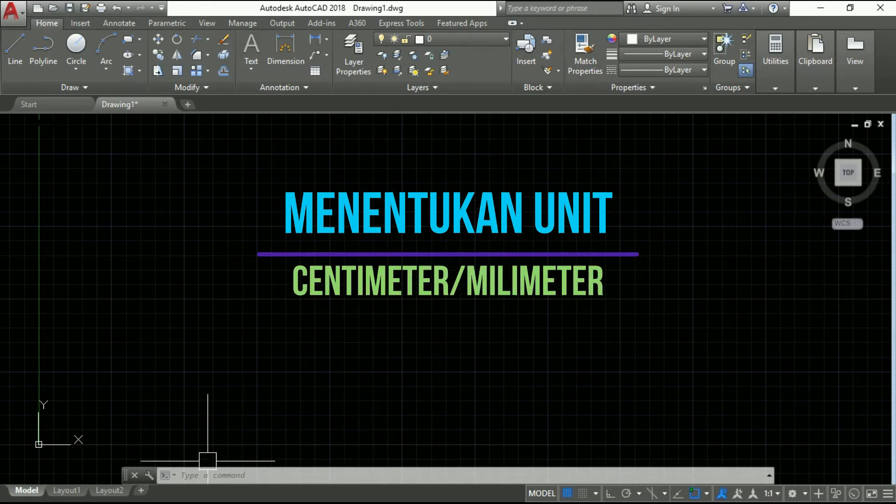
# Set the insertion scale in the drawing units to Millimeters, trying Centimeters as an alternative before accepting
pyautogui.click(218, 474)
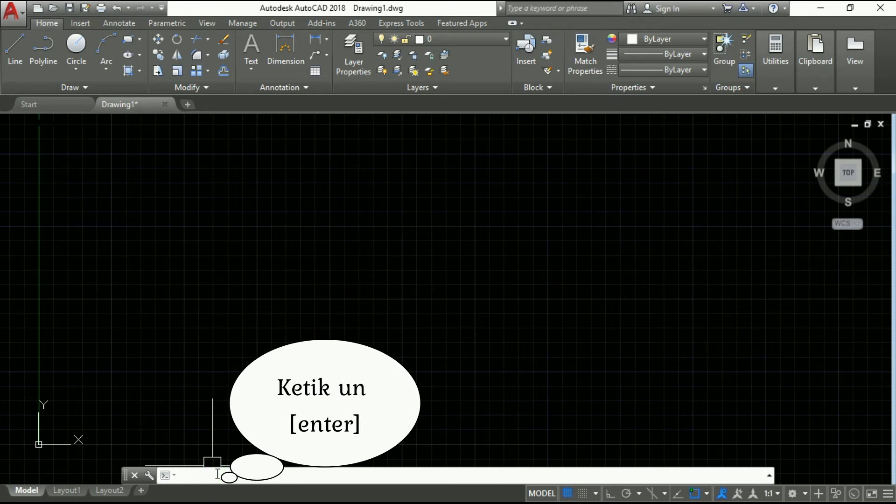
pyautogui.write('u')
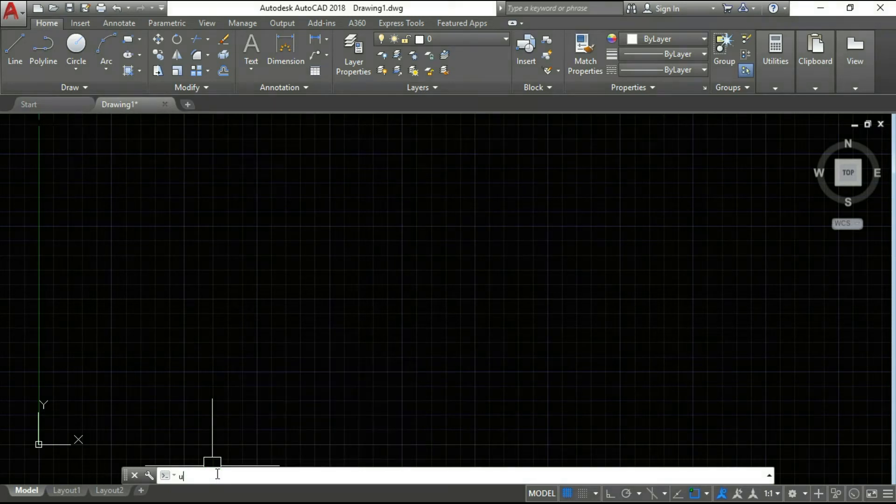
pyautogui.write('n')
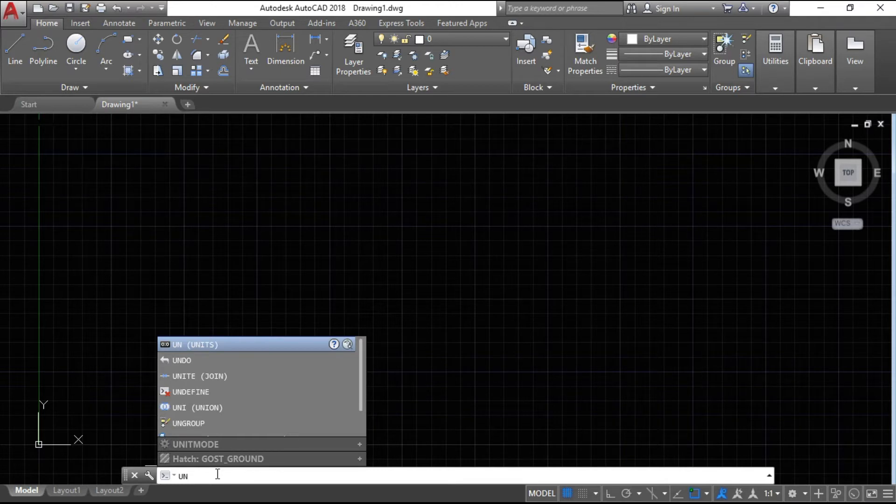
pyautogui.press('Return')
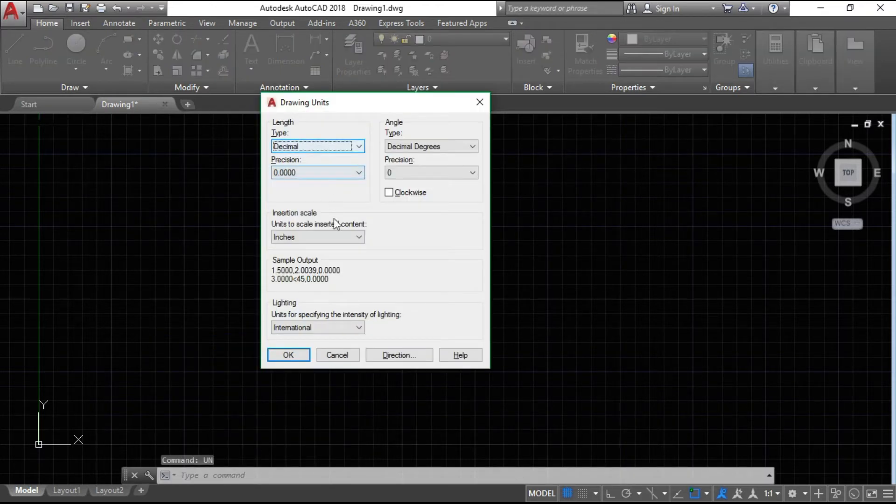
pyautogui.click(324, 238)
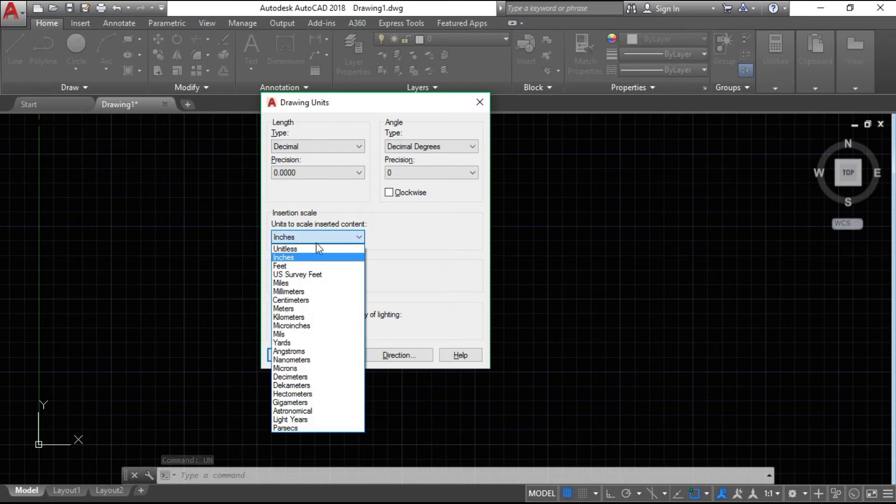
pyautogui.click(303, 292)
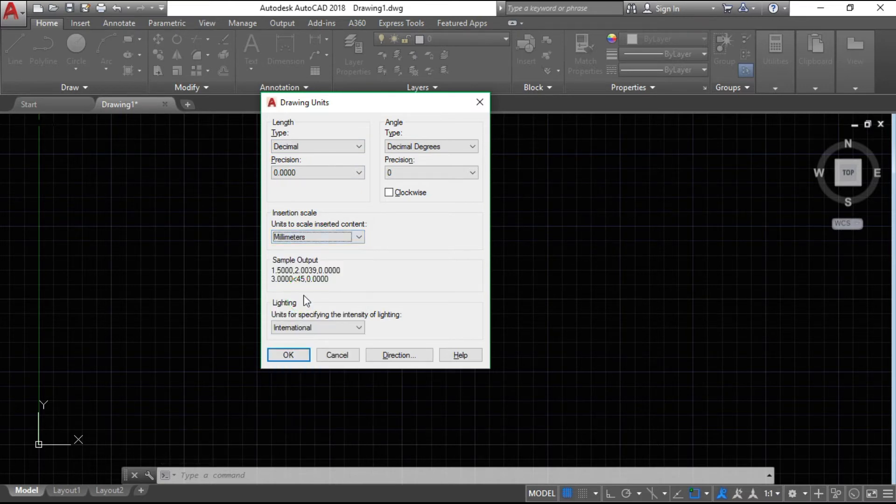
pyautogui.click(302, 238)
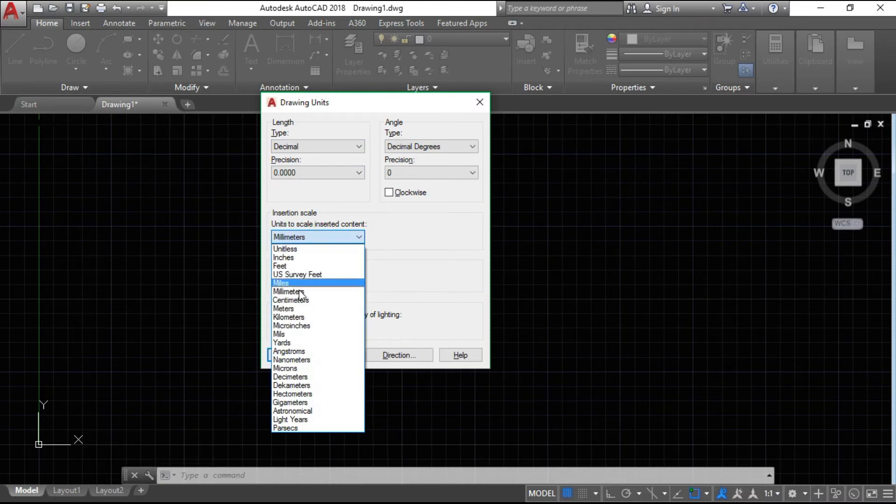
pyautogui.click(302, 300)
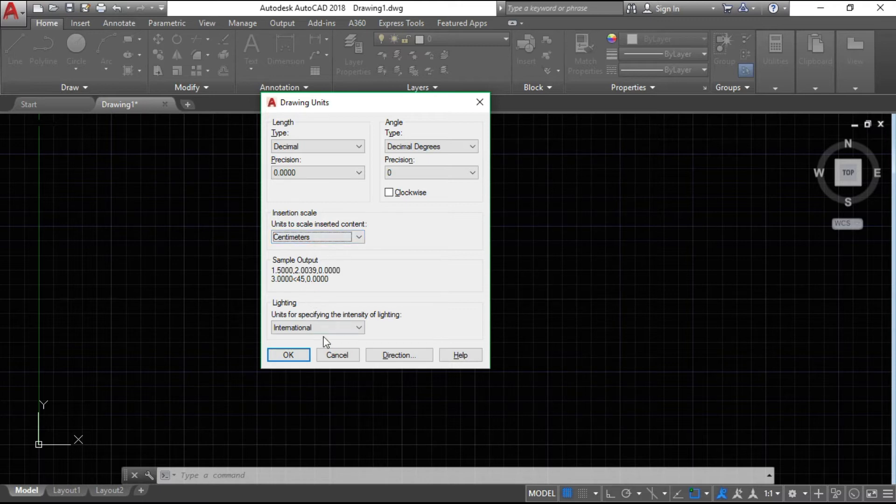
pyautogui.click(319, 240)
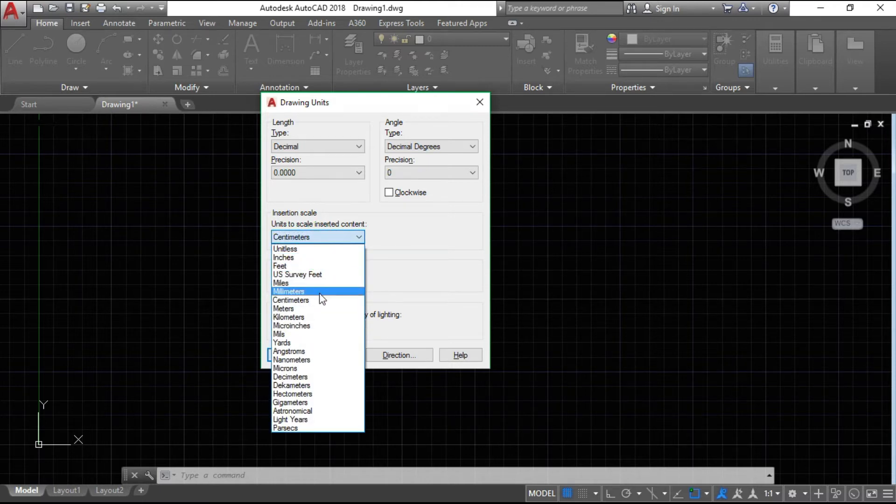
pyautogui.click(320, 298)
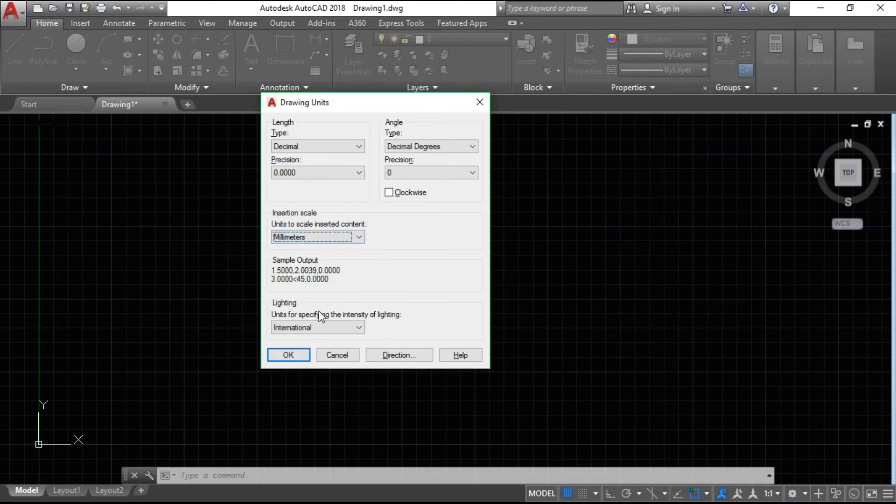
pyautogui.click(298, 355)
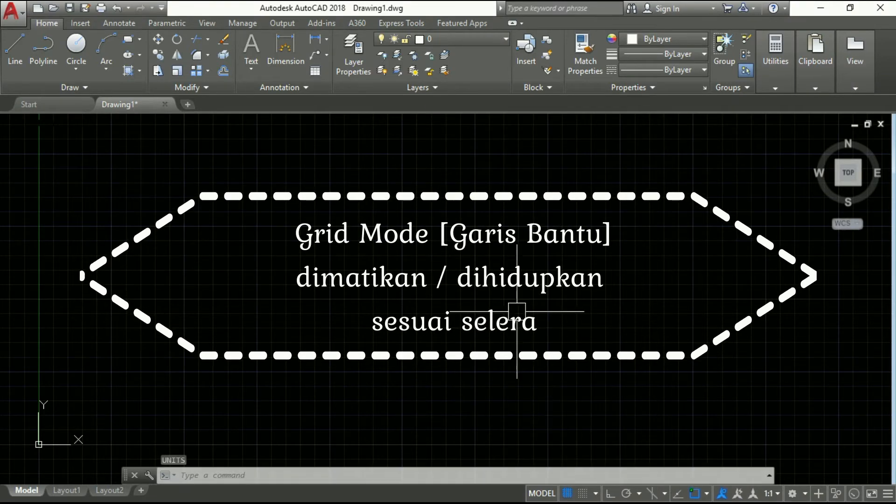
# Toggle the drawing grid off and on, and leave it turned off
pyautogui.click(567, 493)
pyautogui.click(567, 493)
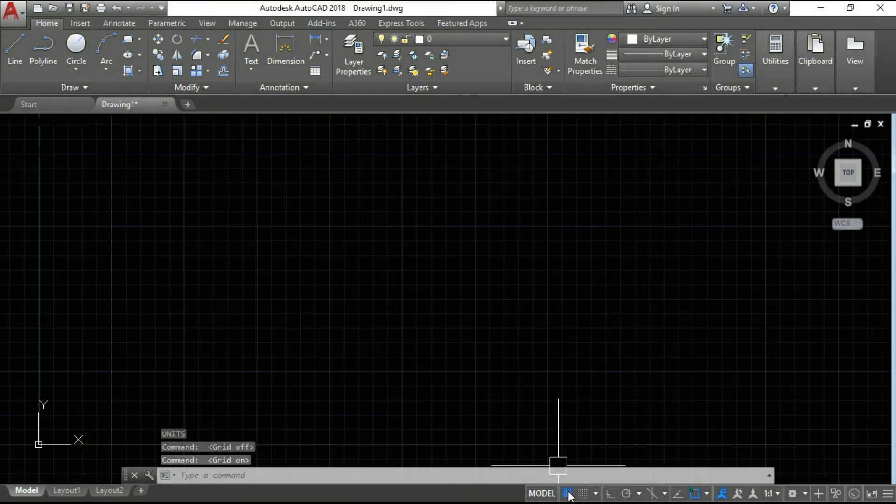
pyautogui.click(567, 493)
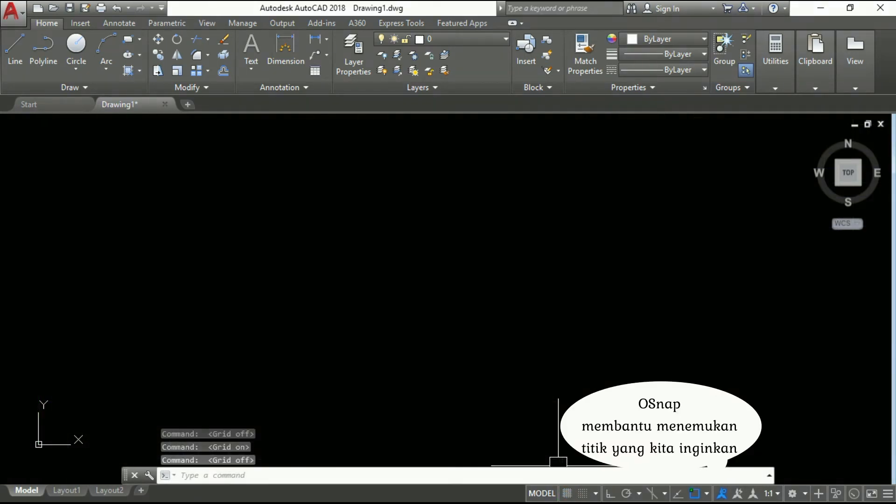
# Enable all object snap modes in the drafting settings and accept them
pyautogui.click(705, 495)
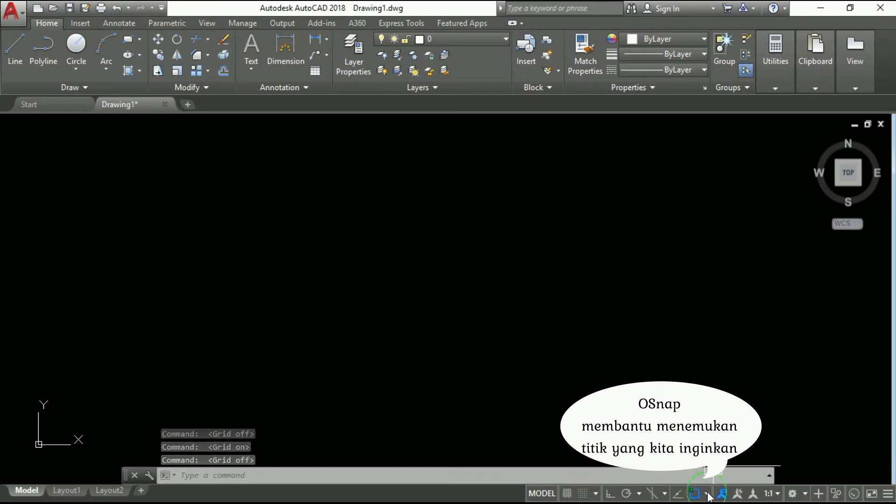
pyautogui.click(707, 495)
pyautogui.click(709, 477)
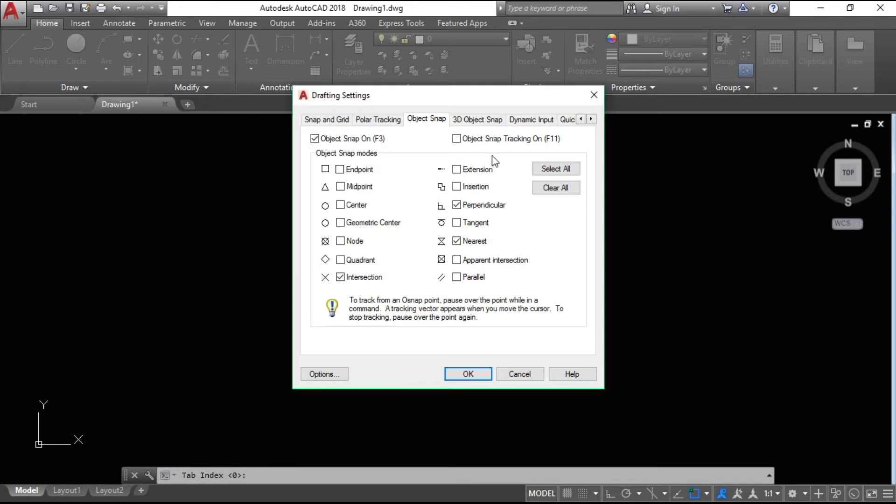
pyautogui.click(551, 167)
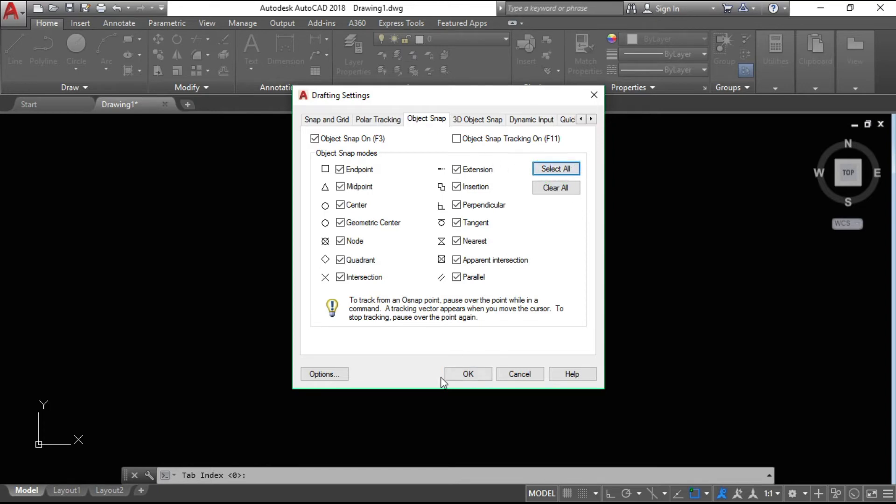
pyautogui.click(465, 376)
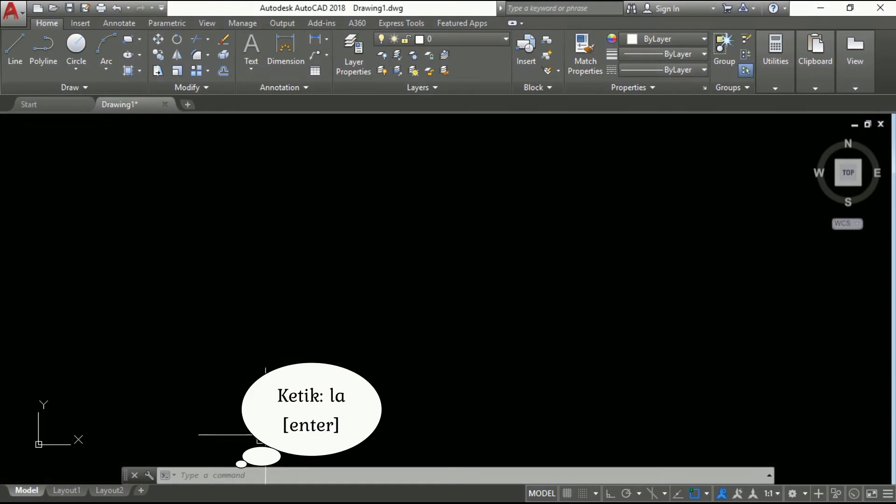
# Open the layer manager with the LAYER command and create a new layer named Garis
pyautogui.click(236, 476)
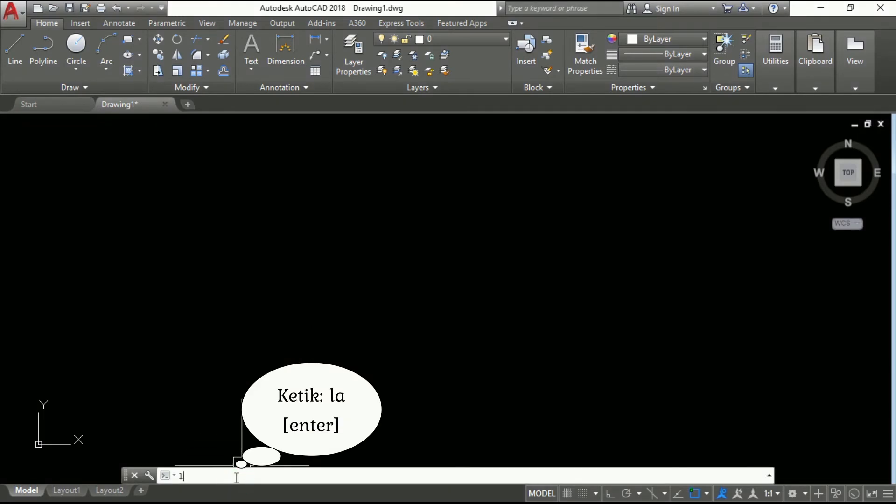
pyautogui.write('la')
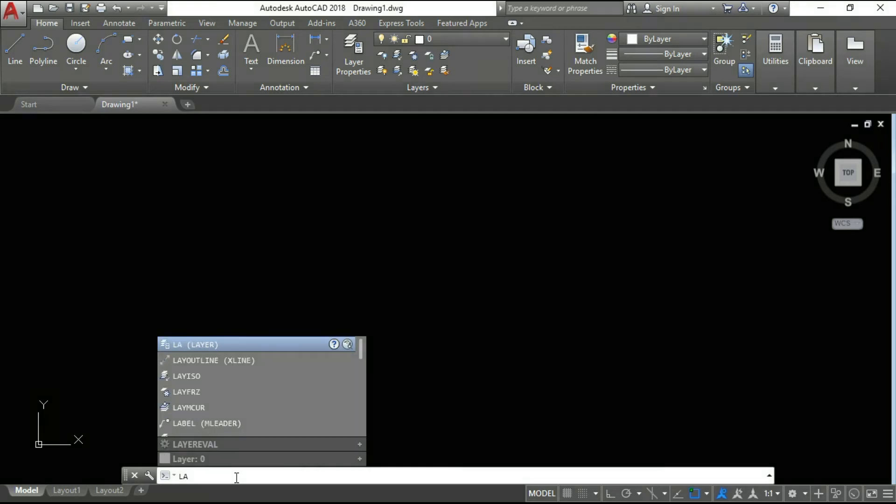
pyautogui.press('Return')
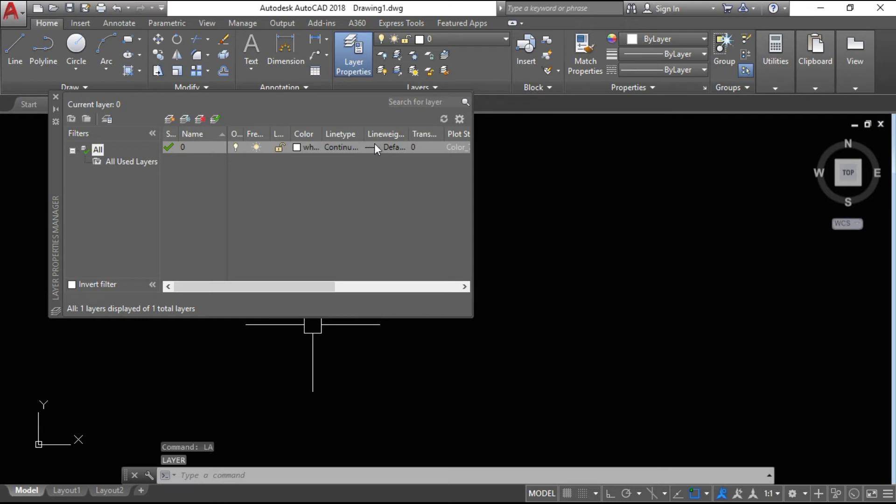
pyautogui.click(171, 119)
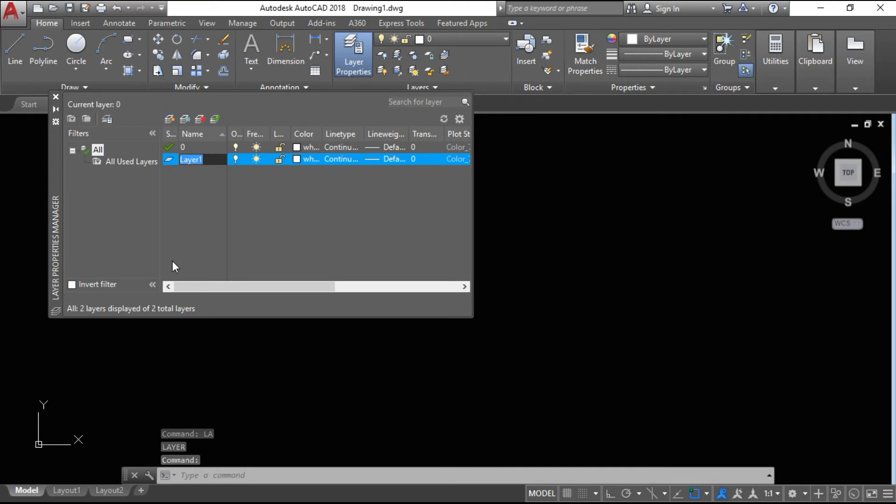
pyautogui.write('Gar')
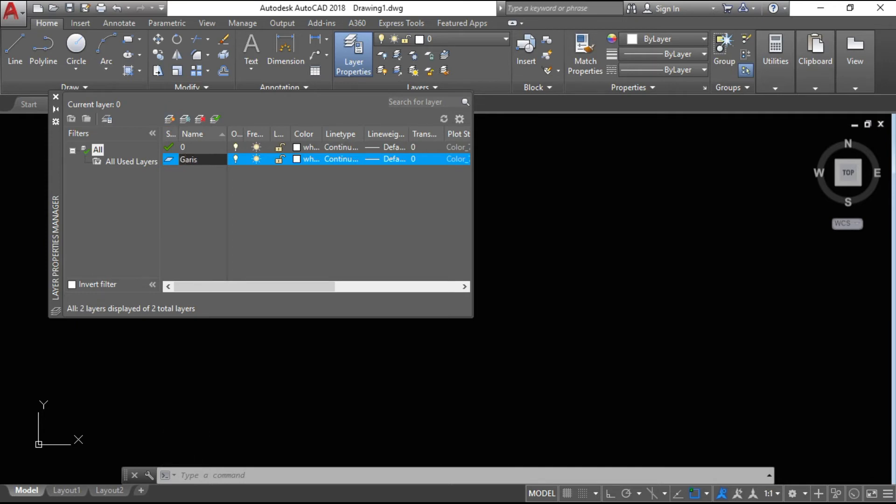
pyautogui.write('is')
# Set the Garis layer's color to index 50 (yellow) and its lineweight to 0.20 mm
pyautogui.click(298, 159)
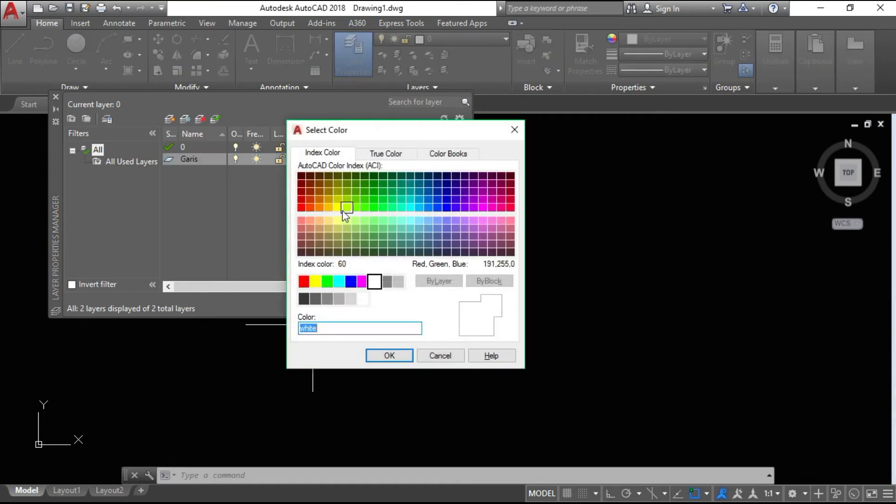
pyautogui.click(338, 207)
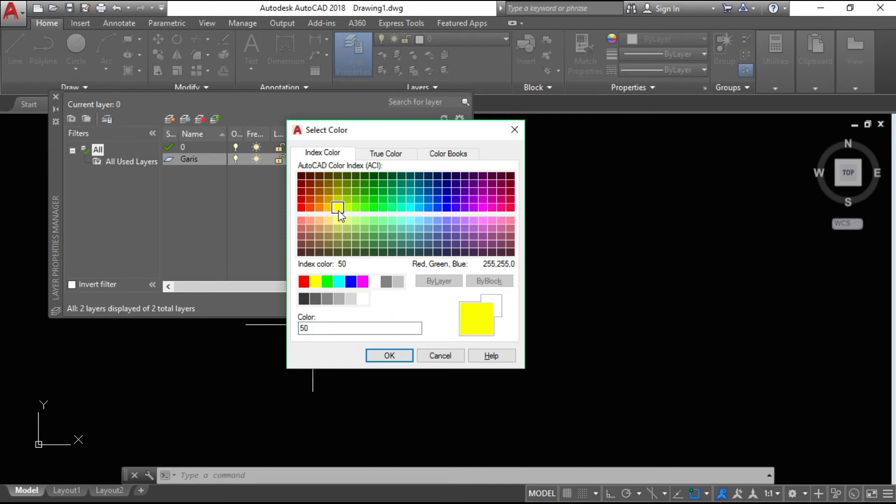
pyautogui.click(386, 357)
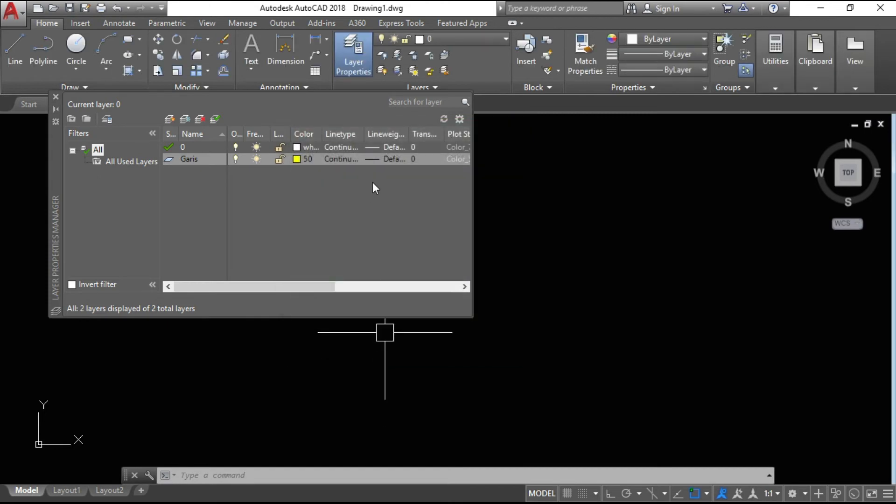
pyautogui.click(371, 158)
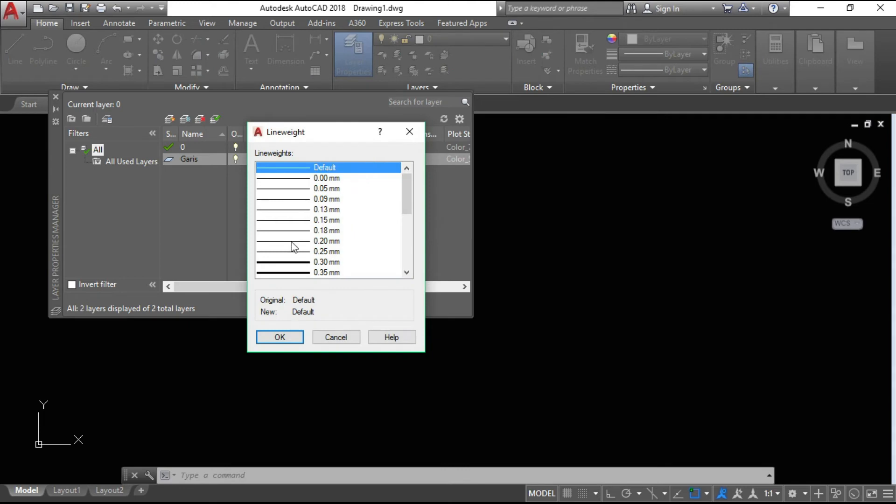
pyautogui.click(292, 241)
pyautogui.click(279, 337)
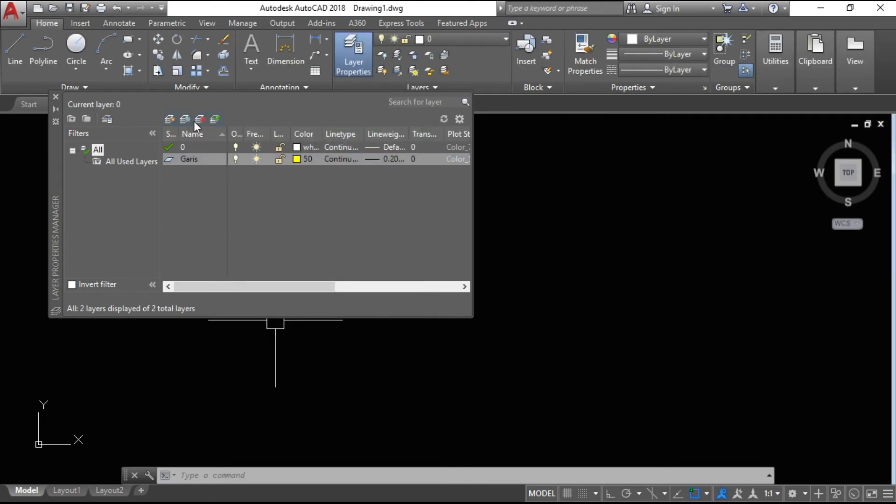
# Create a second new layer named kotak and set its color to cyan
pyautogui.click(170, 119)
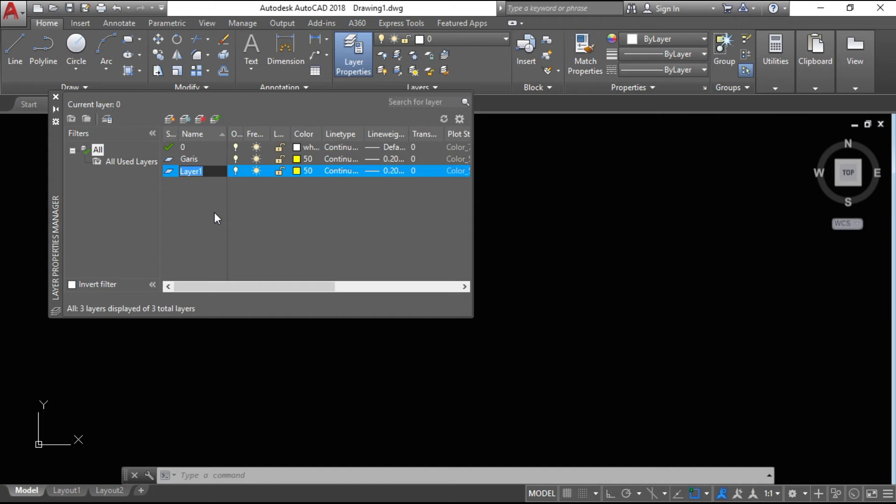
pyautogui.write('kotak')
pyautogui.click(301, 172)
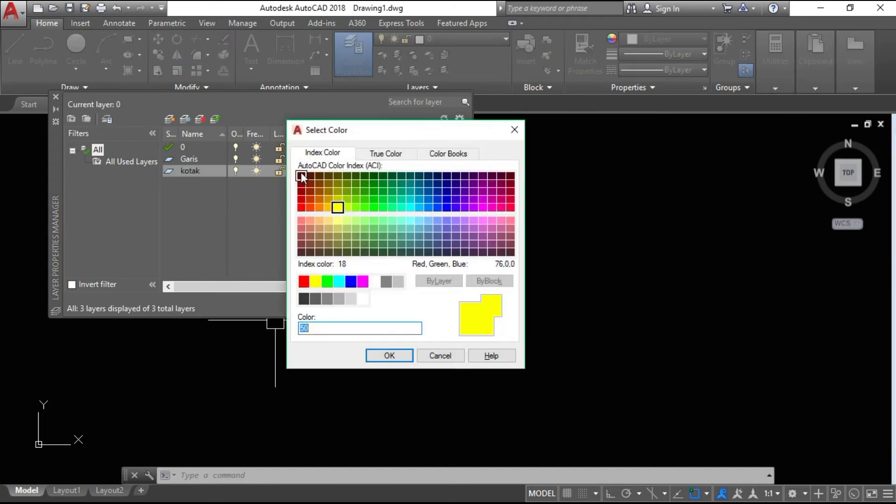
pyautogui.click(339, 281)
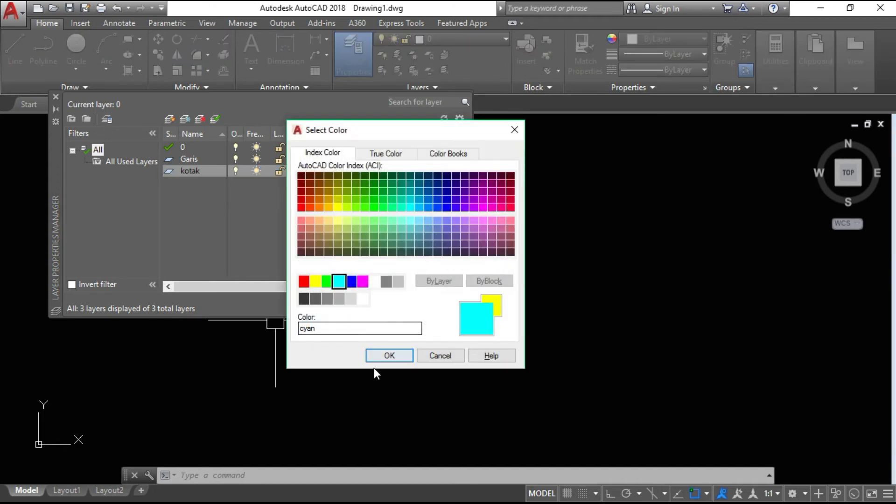
pyautogui.click(389, 355)
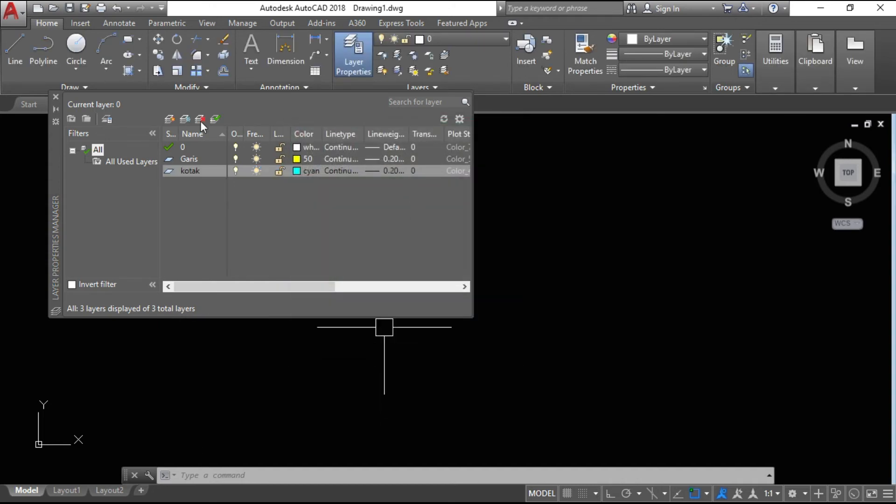
# Create a third new layer named bulat and set its color to red, trying green before accepting
pyautogui.click(170, 120)
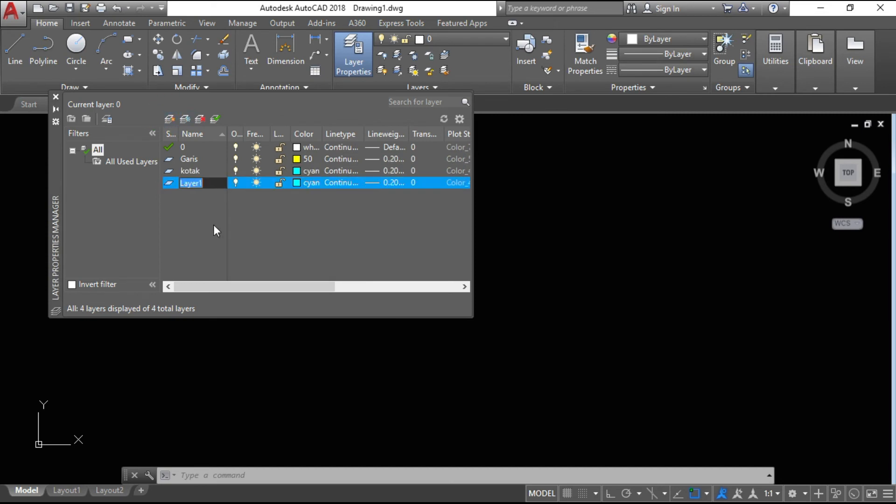
pyautogui.write('bulat')
pyautogui.click(304, 188)
pyautogui.click(300, 184)
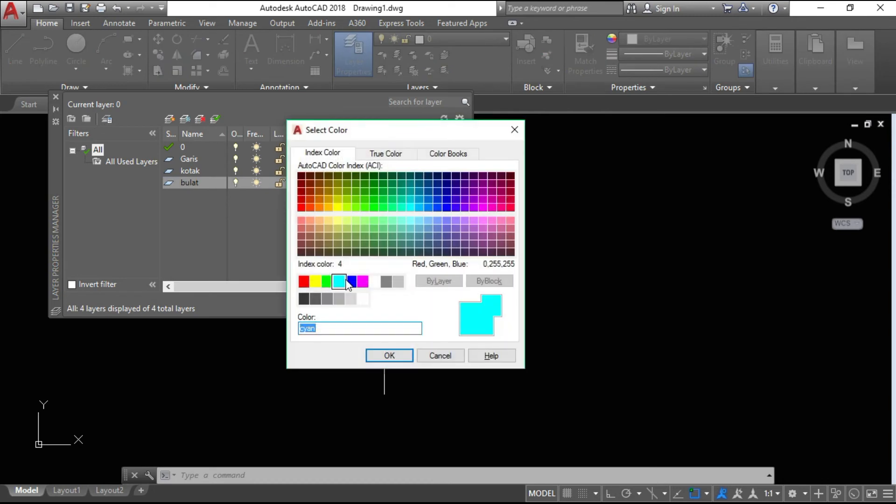
pyautogui.click(326, 282)
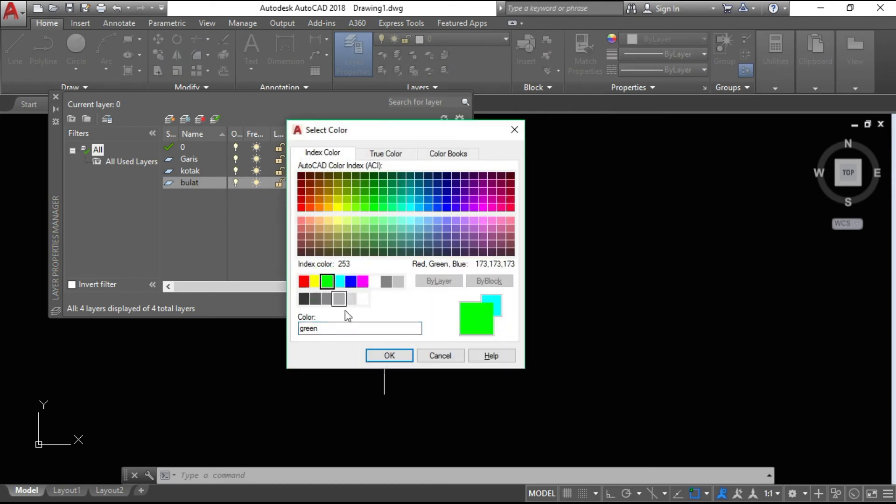
pyautogui.click(303, 281)
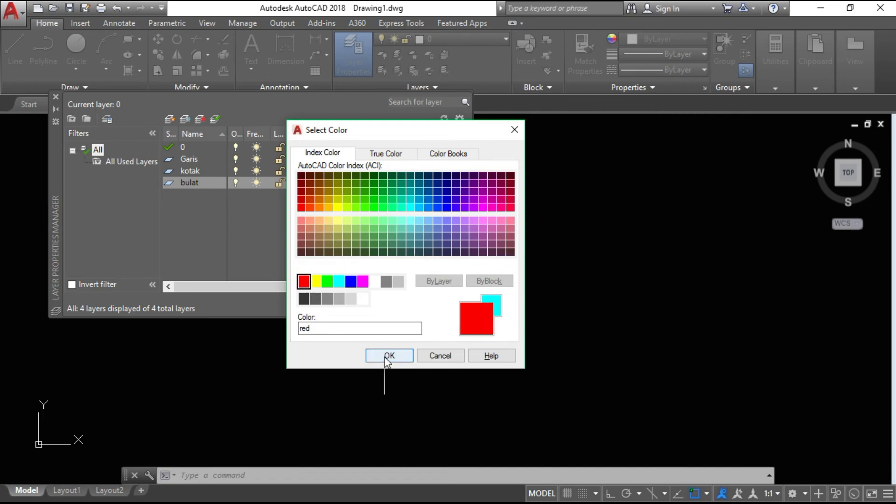
pyautogui.click(387, 356)
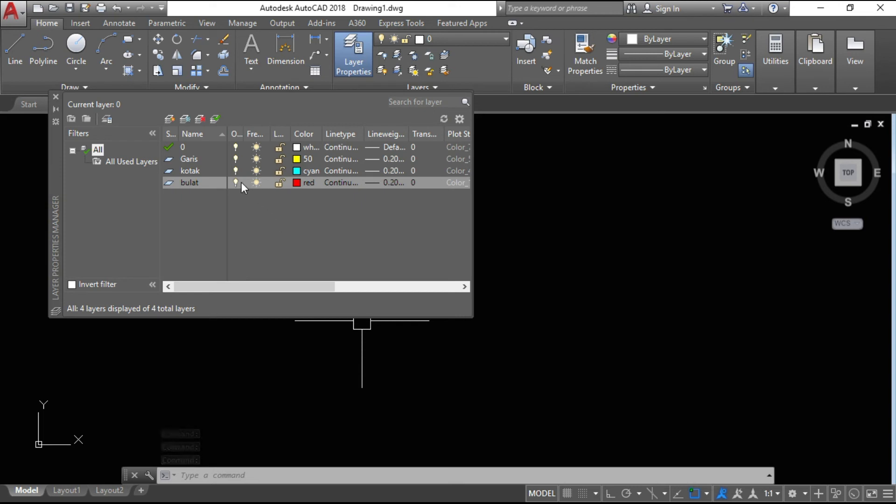
# Make Garis the current layer and close the layer manager
pyautogui.click(193, 160)
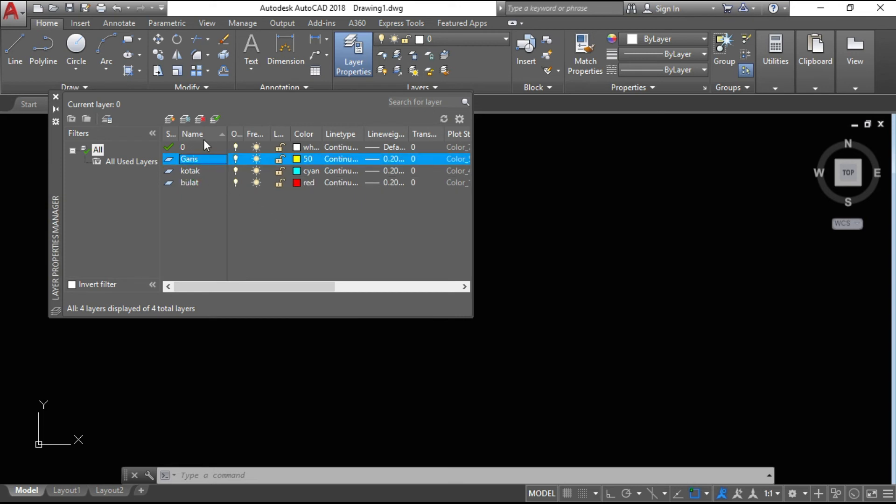
pyautogui.click(215, 119)
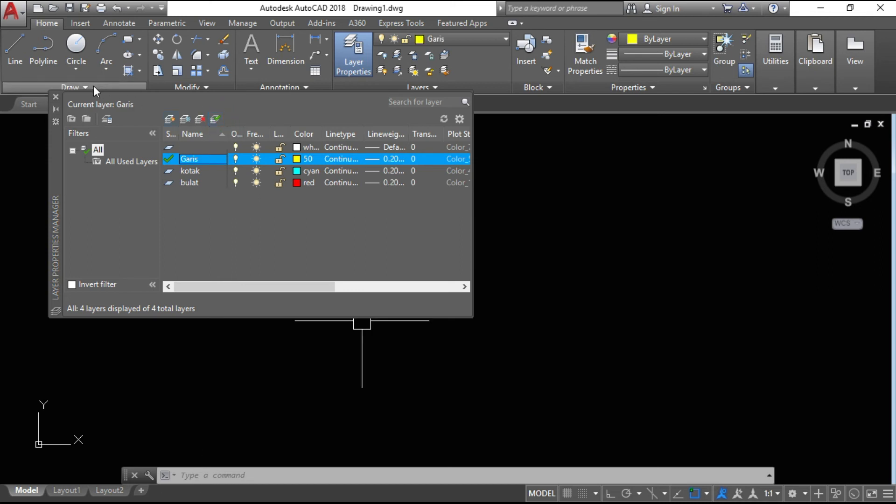
pyautogui.click(56, 96)
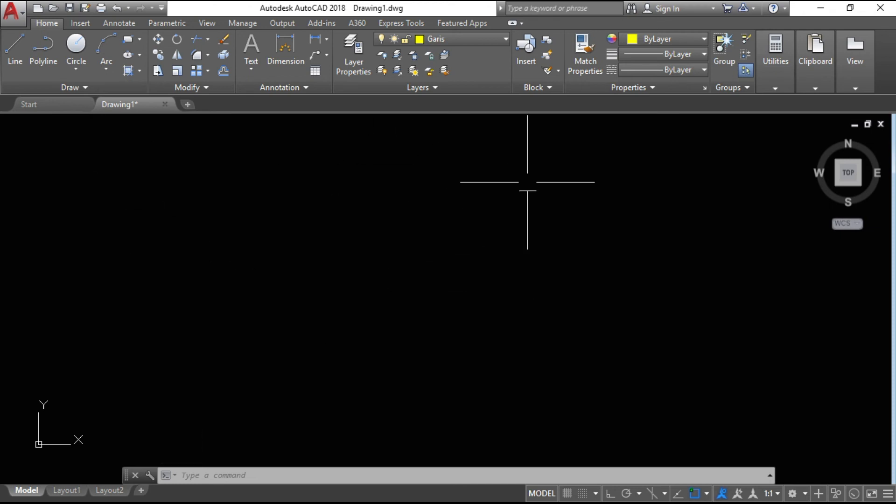
# Switch the current layer to kotak and then to bulat
pyautogui.click(480, 39)
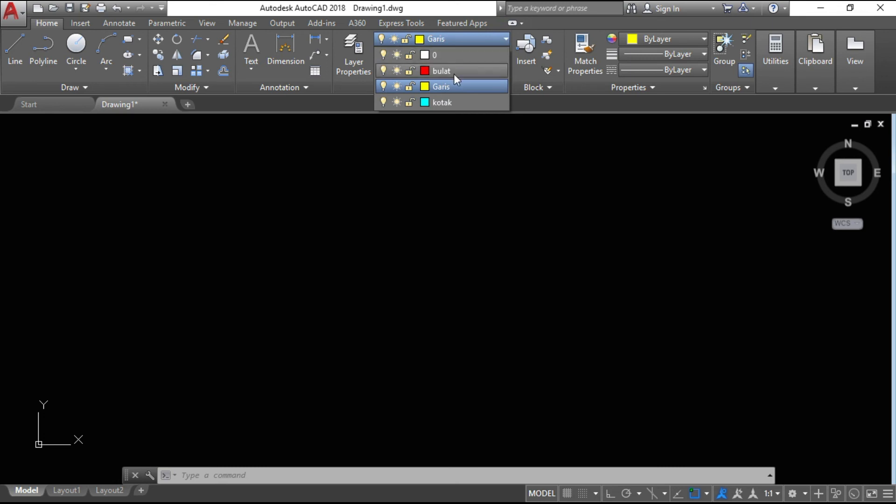
pyautogui.click(432, 99)
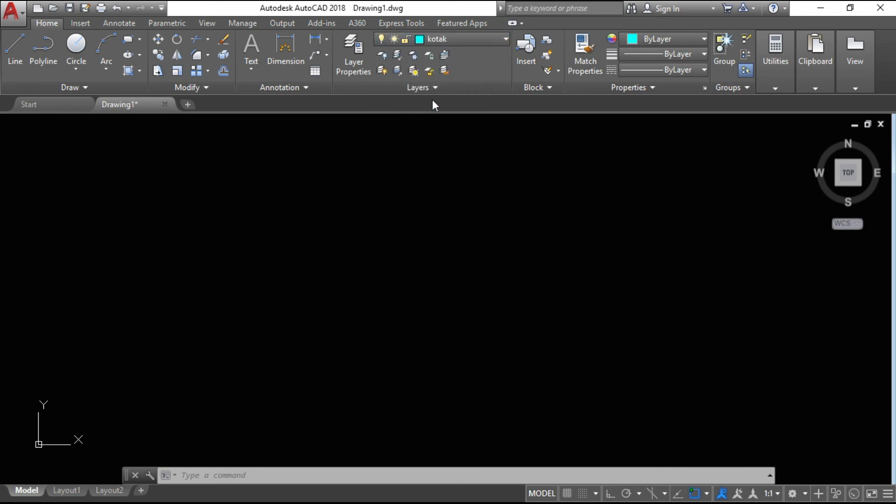
pyautogui.click(474, 38)
pyautogui.click(463, 71)
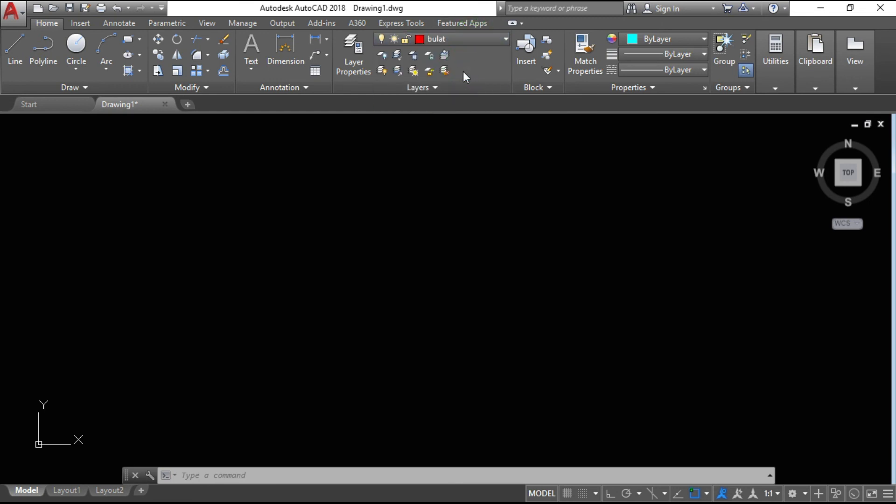